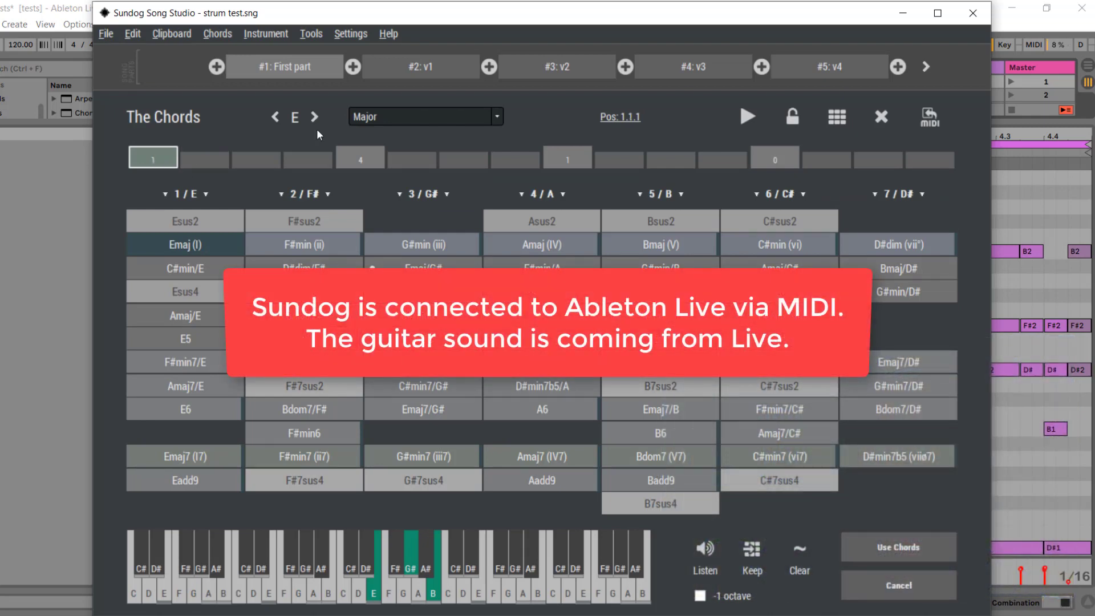
Audition the remaining chords of the E Major progression and apply the progression to the song part
left_click(359, 155)
left_click(561, 155)
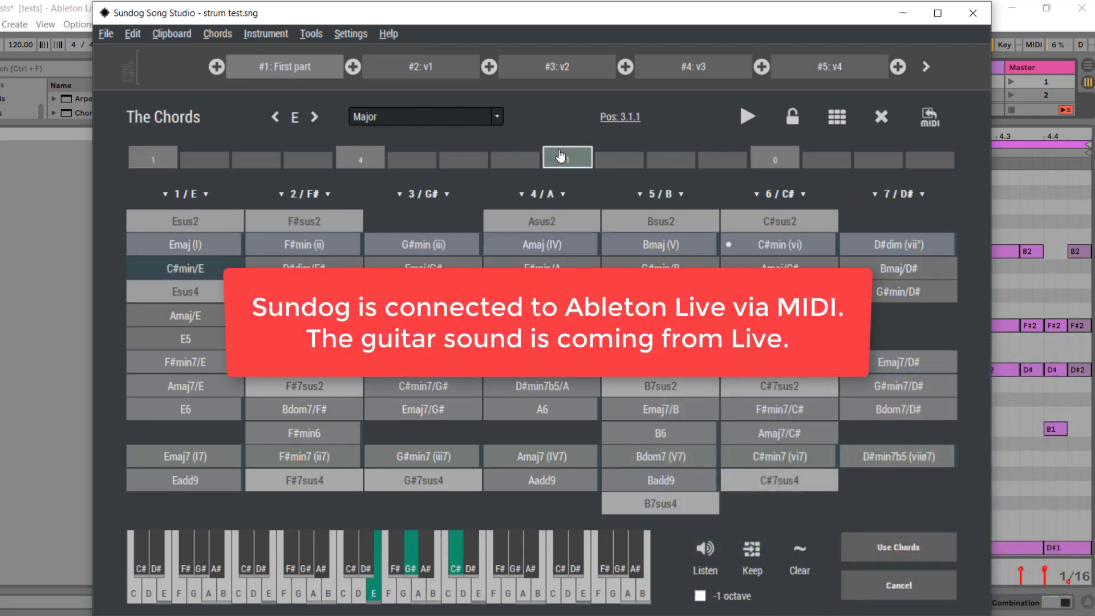
left_click(782, 157)
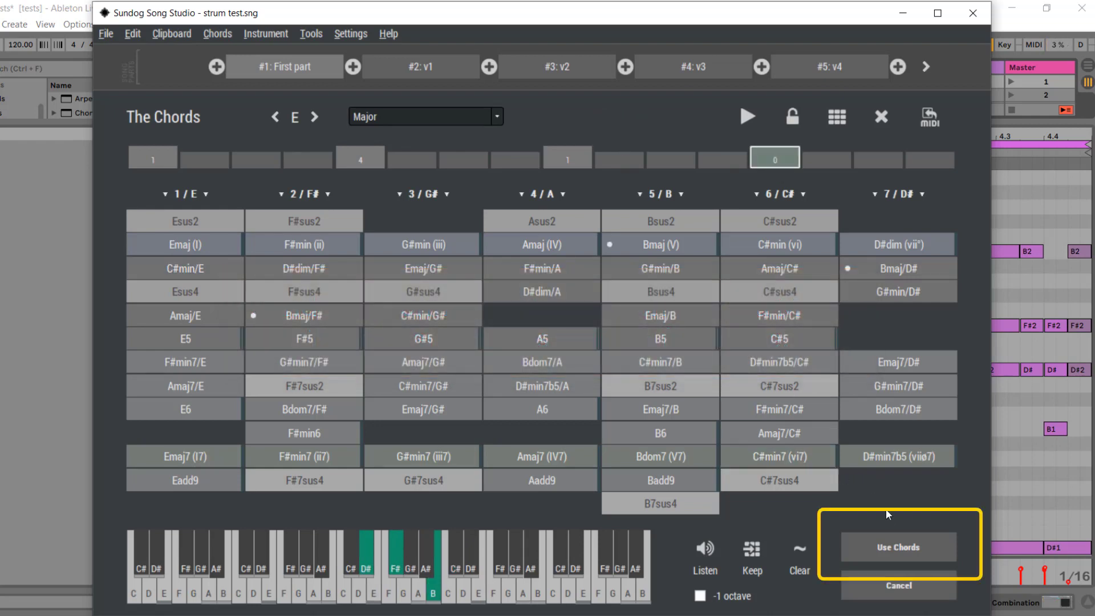
left_click(893, 549)
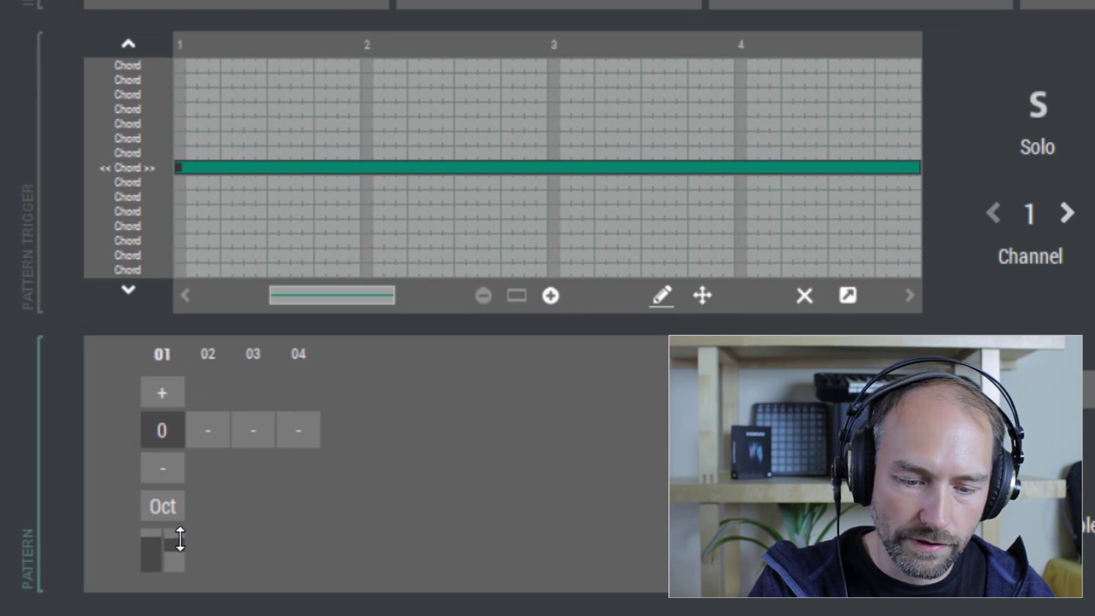
Play back the single-strum pattern, and export it as MIDI into the first clip slot of Ableton Live's third track to inspect its notes
key("space")
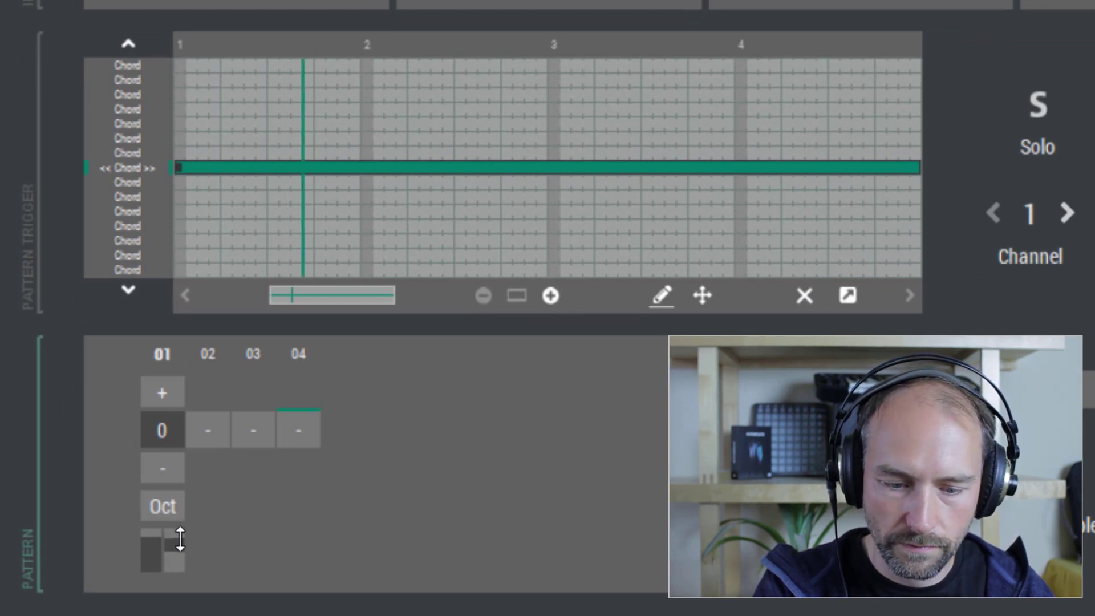
key("space")
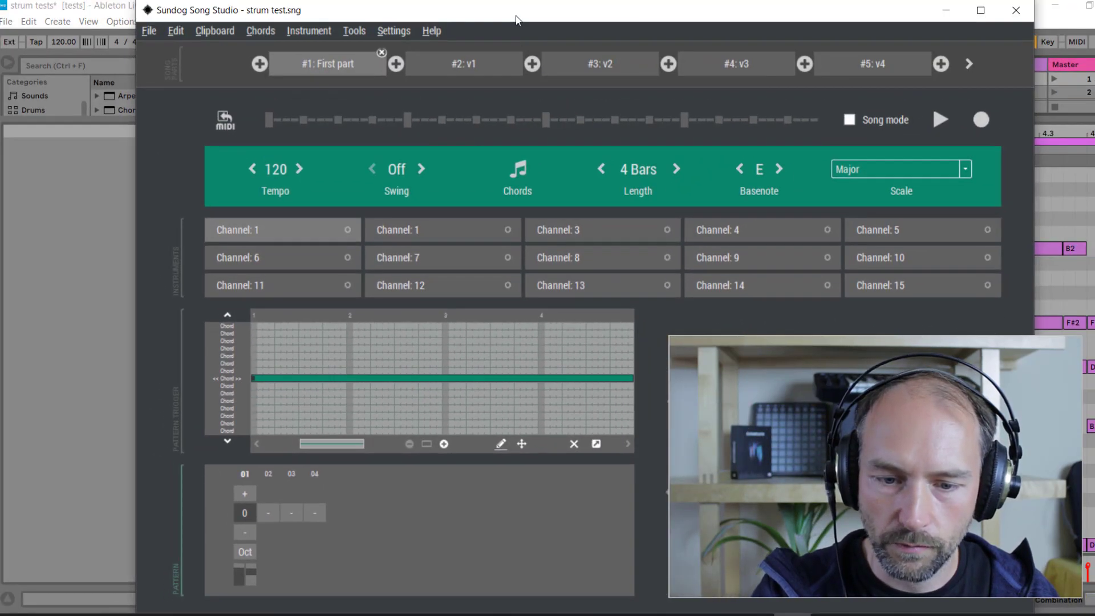
left_click_drag(519, 17, 692, 186)
left_click_drag(394, 287, 429, 80)
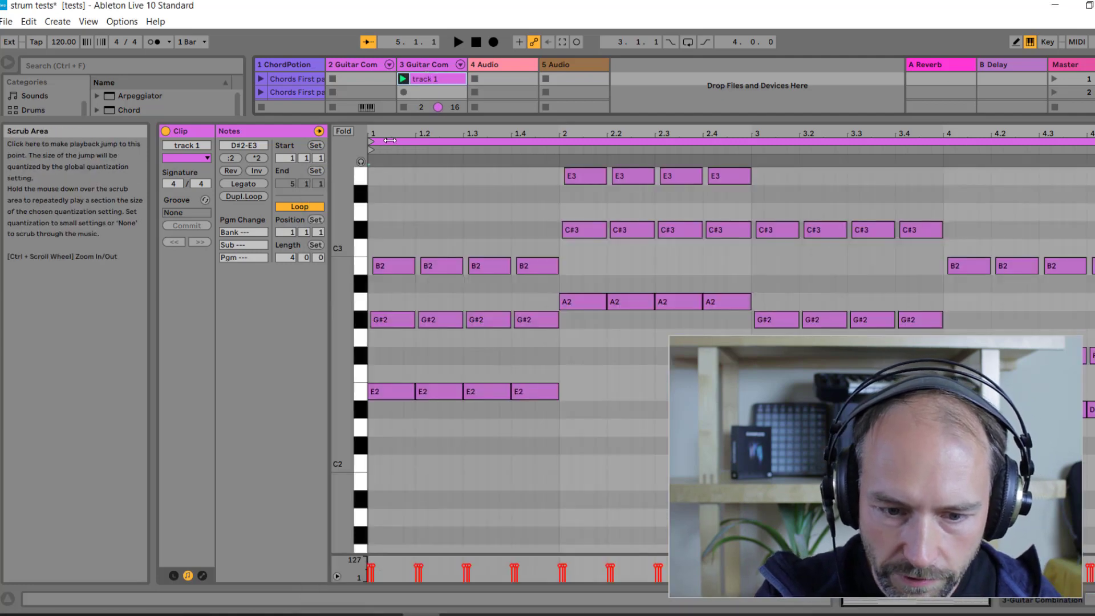
left_click_drag(387, 134, 418, 175)
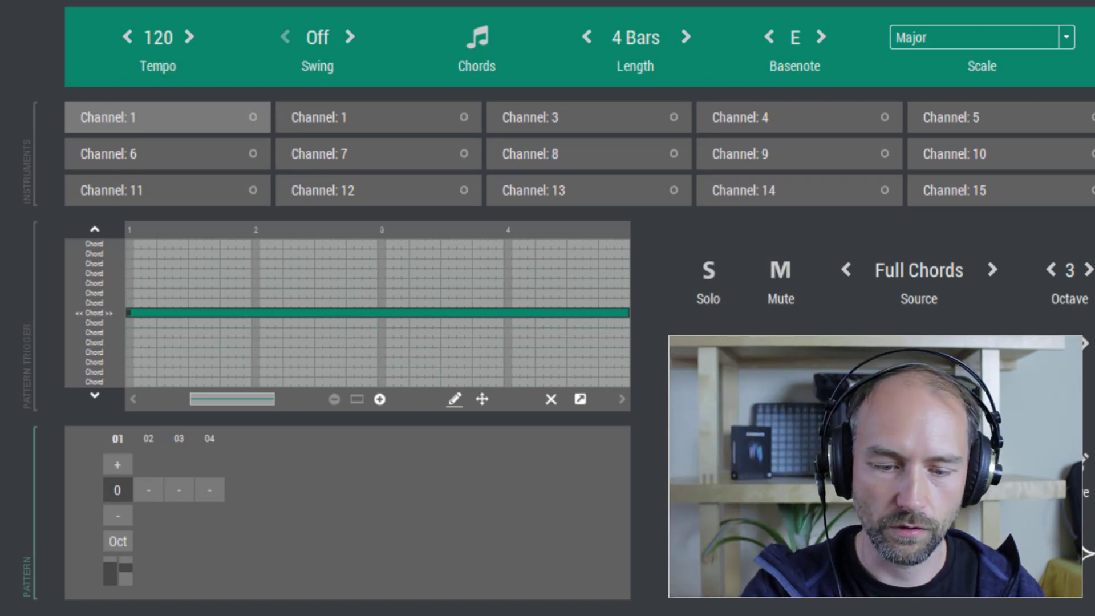
Add a second chord strum on step 03 of the four-step pattern and play it back in Sundog Song Studio
left_click(178, 492)
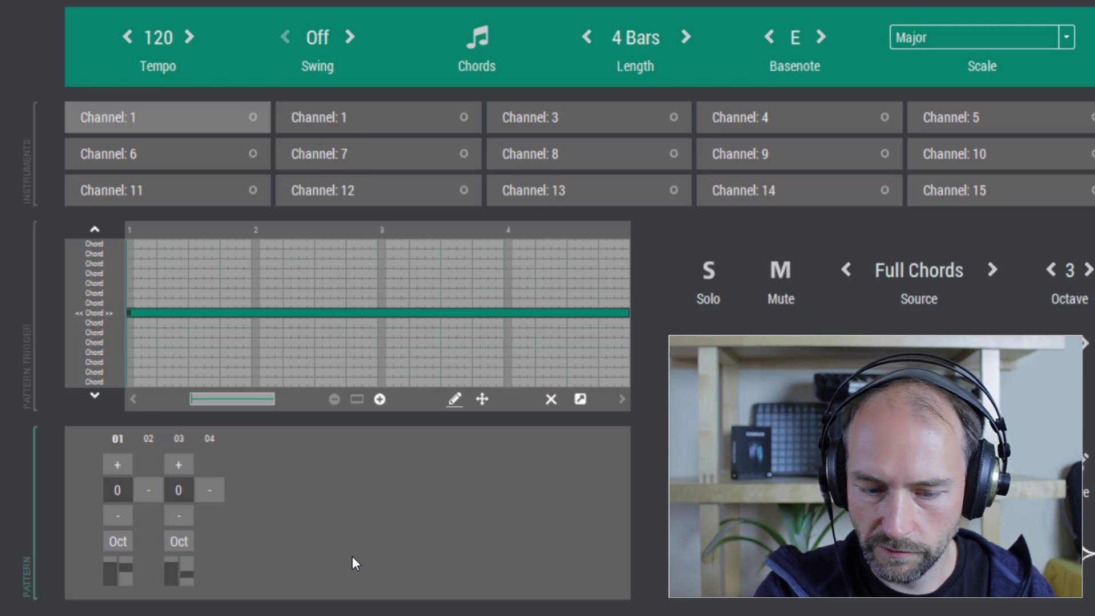
key("space")
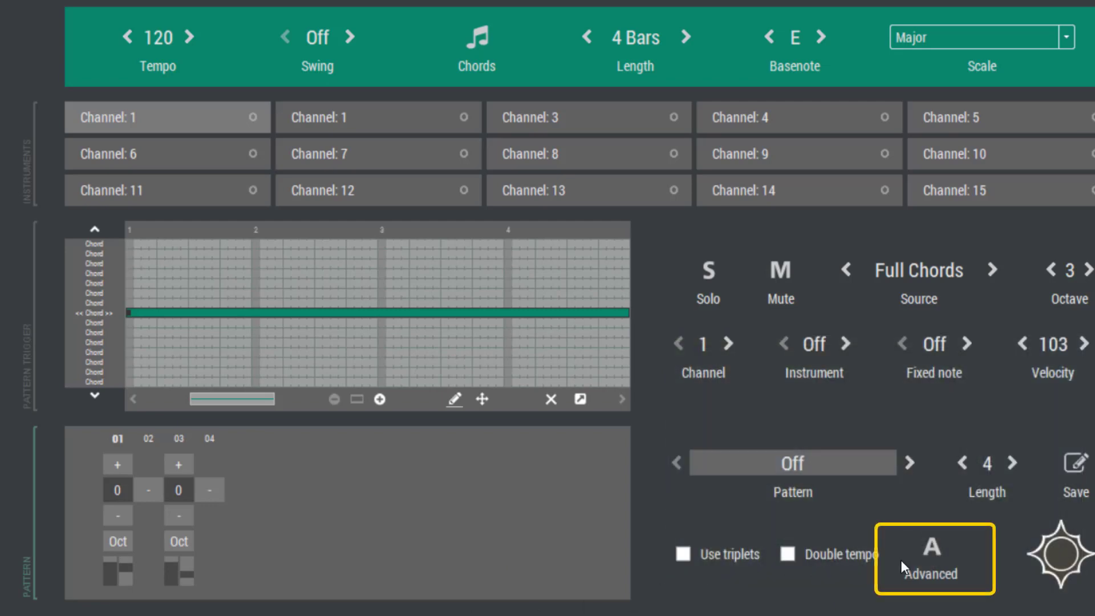
Add a small amount of velocity randomization in the advanced pattern options and play the pattern back
left_click(919, 560)
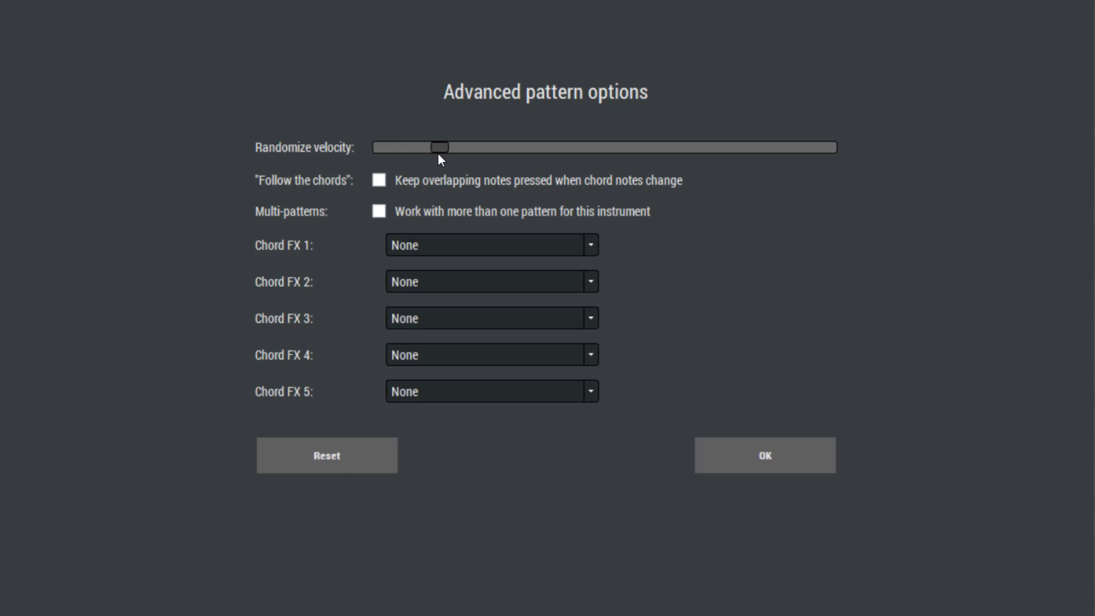
key("Return")
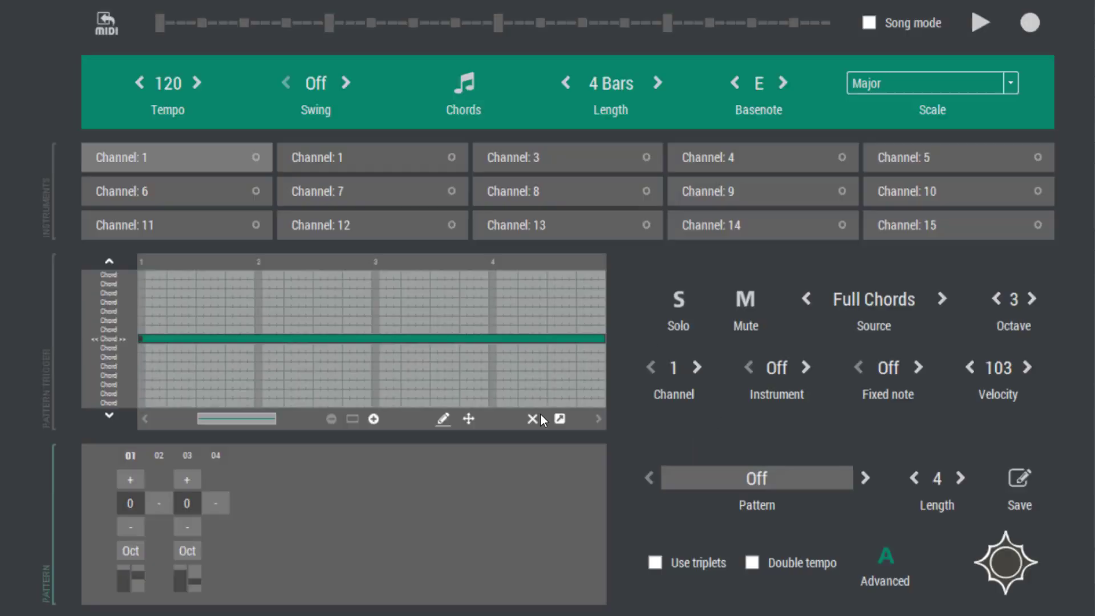
key("space")
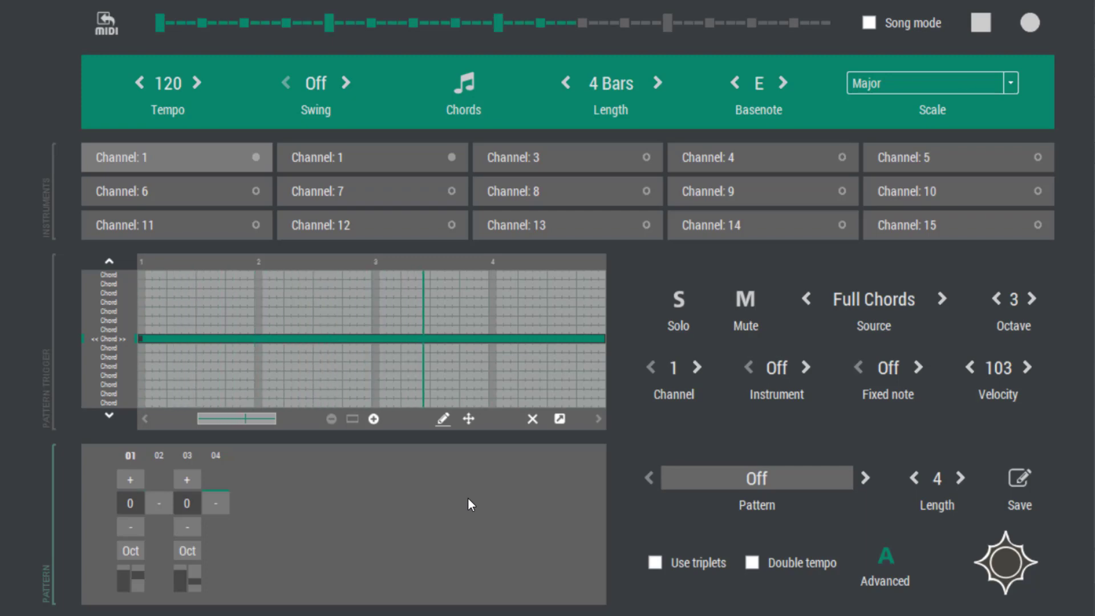
key("space")
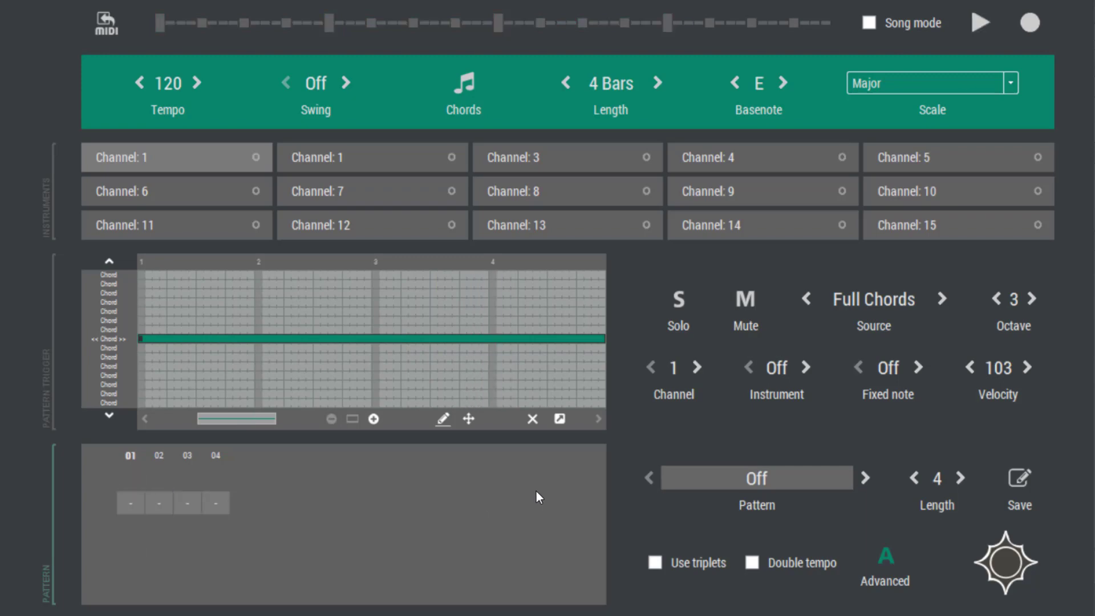
Set the pattern length to 16 and place chord strums on steps 01, 07, 11 and 13
left_click(938, 482)
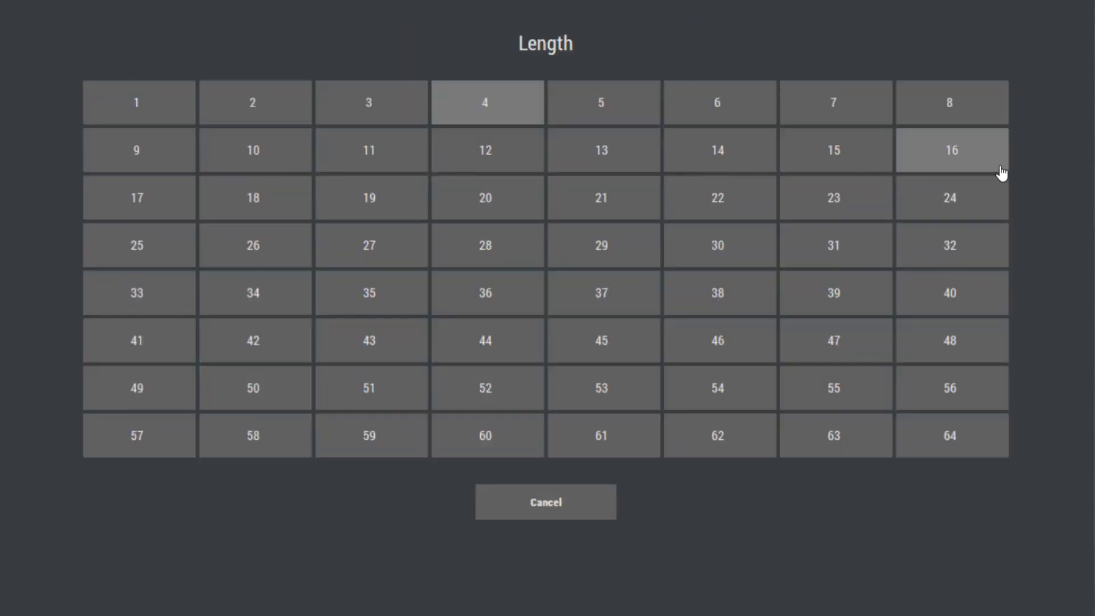
left_click(546, 501)
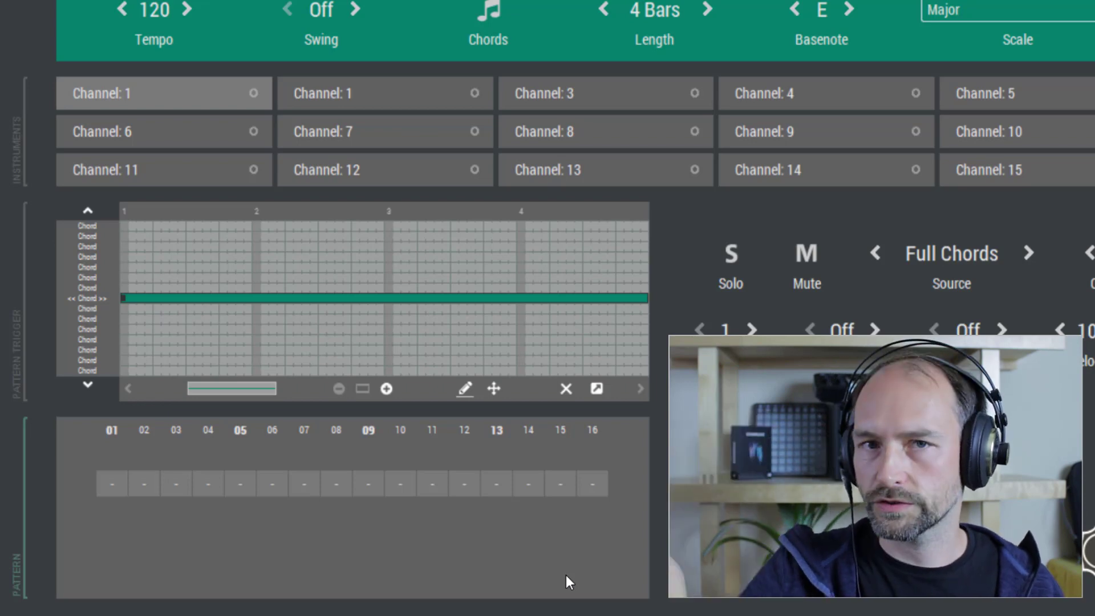
left_click(107, 488)
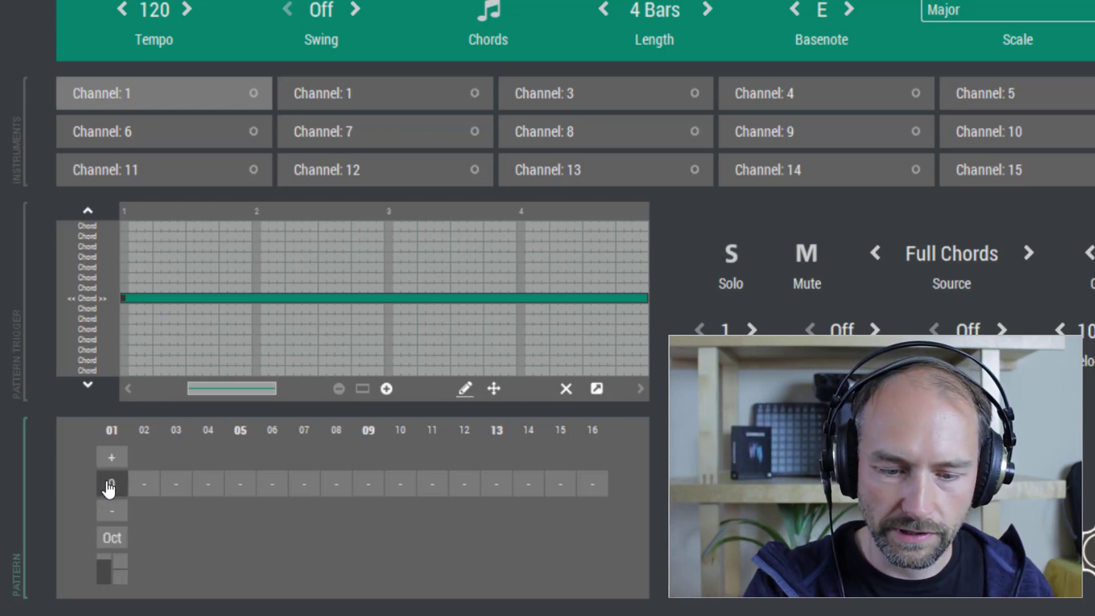
left_click(314, 494)
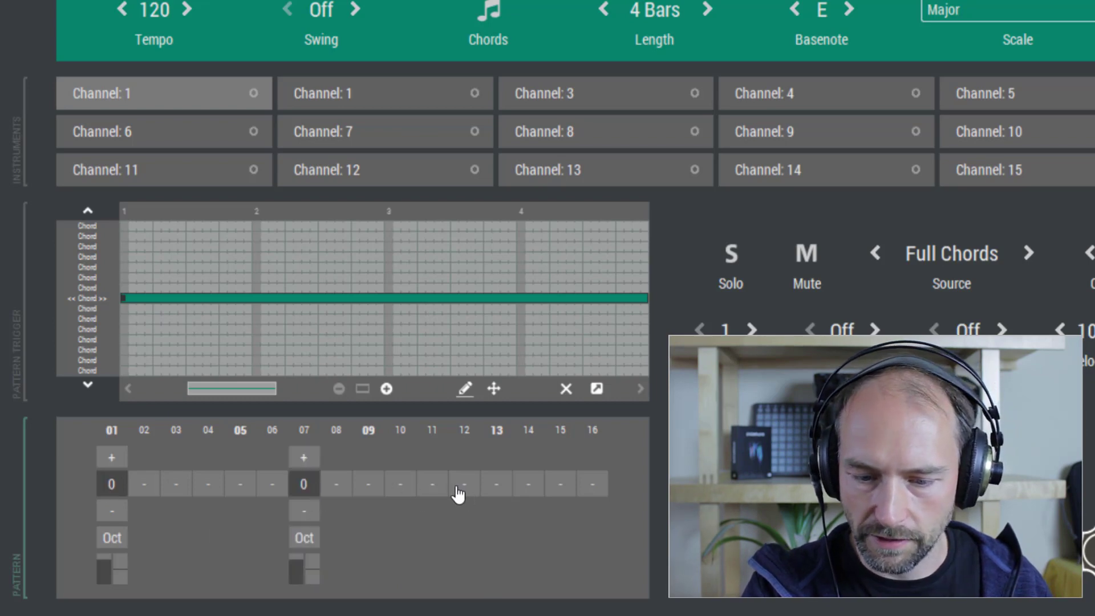
left_click(433, 489)
left_click(496, 485)
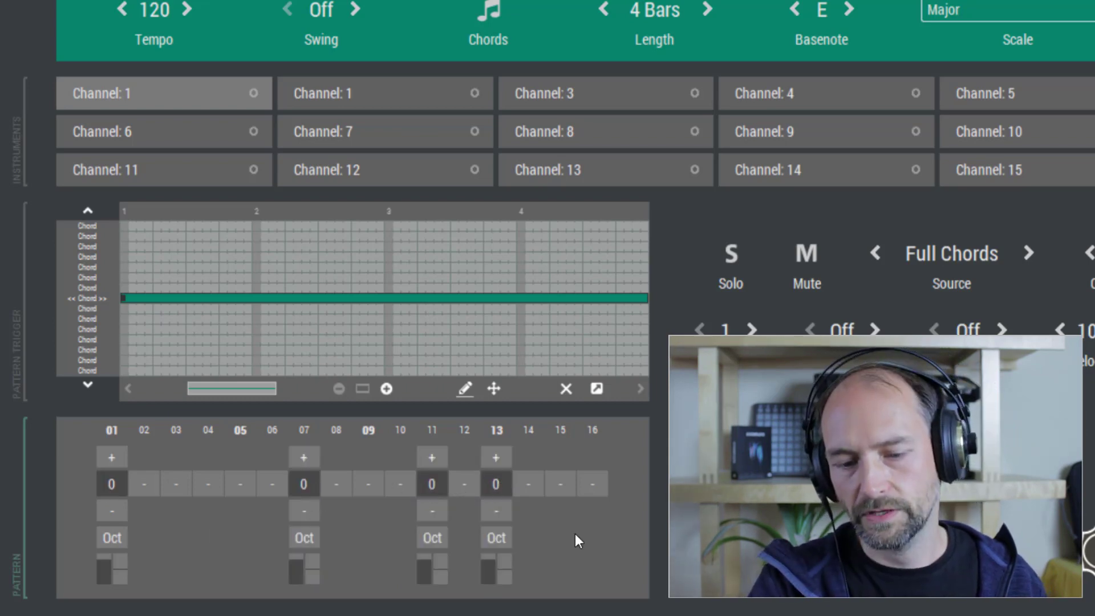
Set the strum sliders of steps 01, 07, 11 and 13 in alternating directions and play back the pattern
key("space")
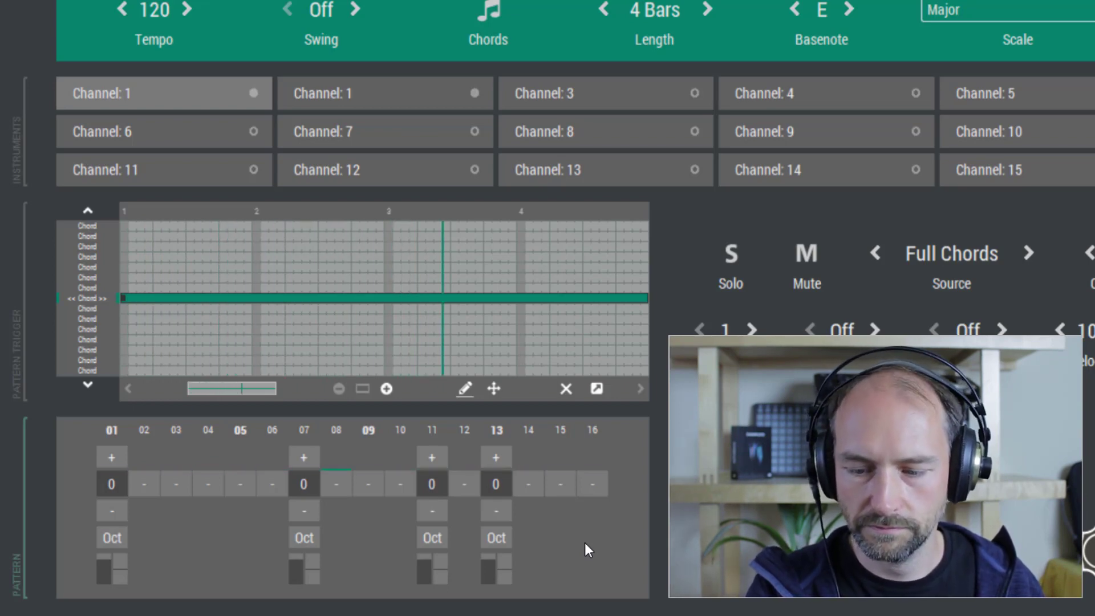
key("space")
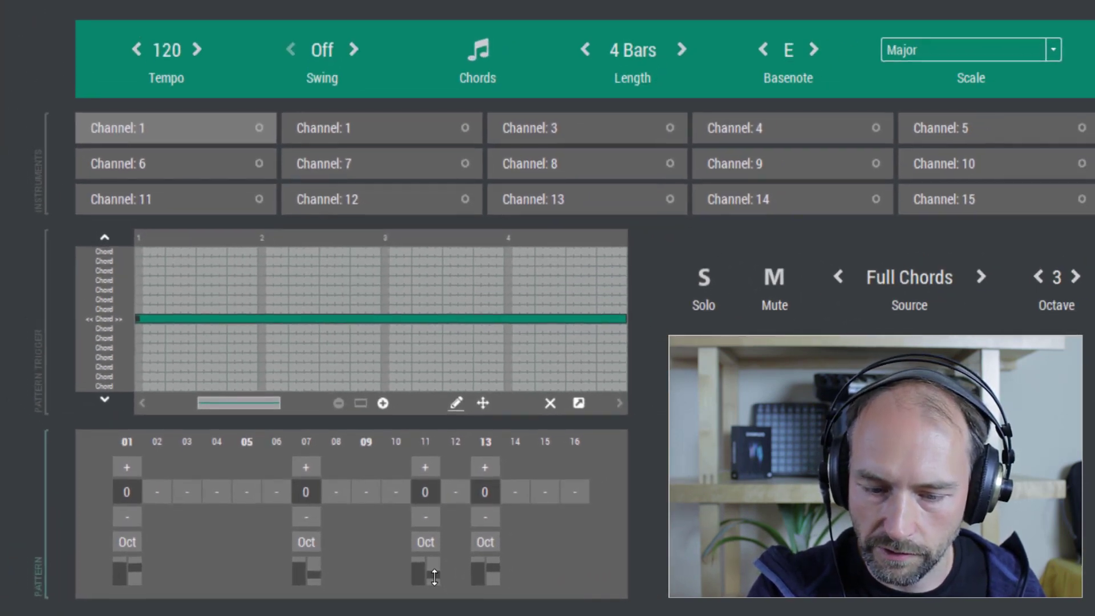
key("space")
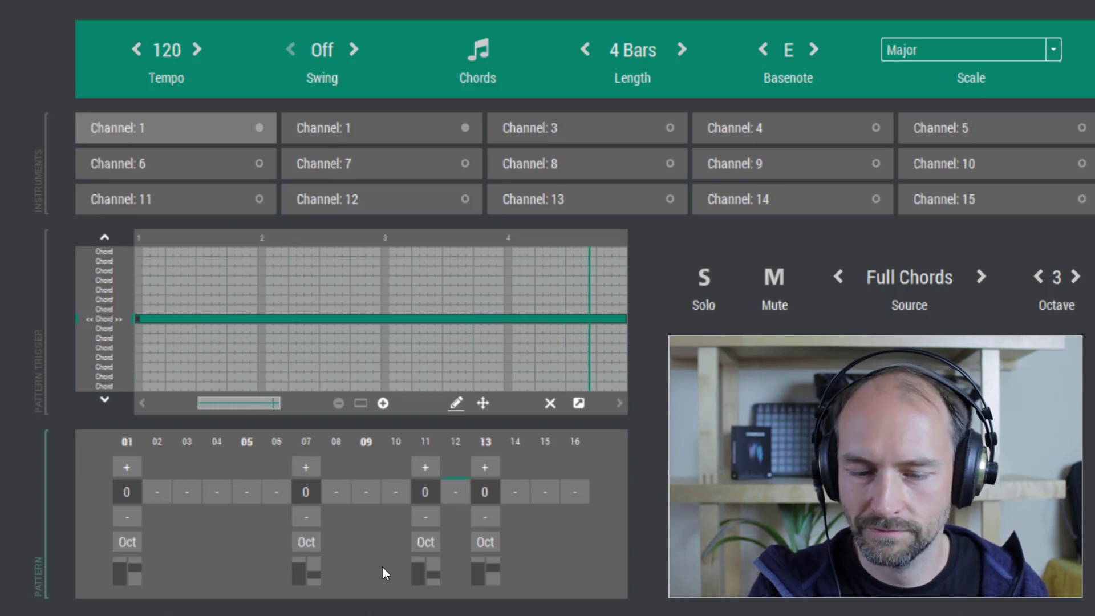
key("space")
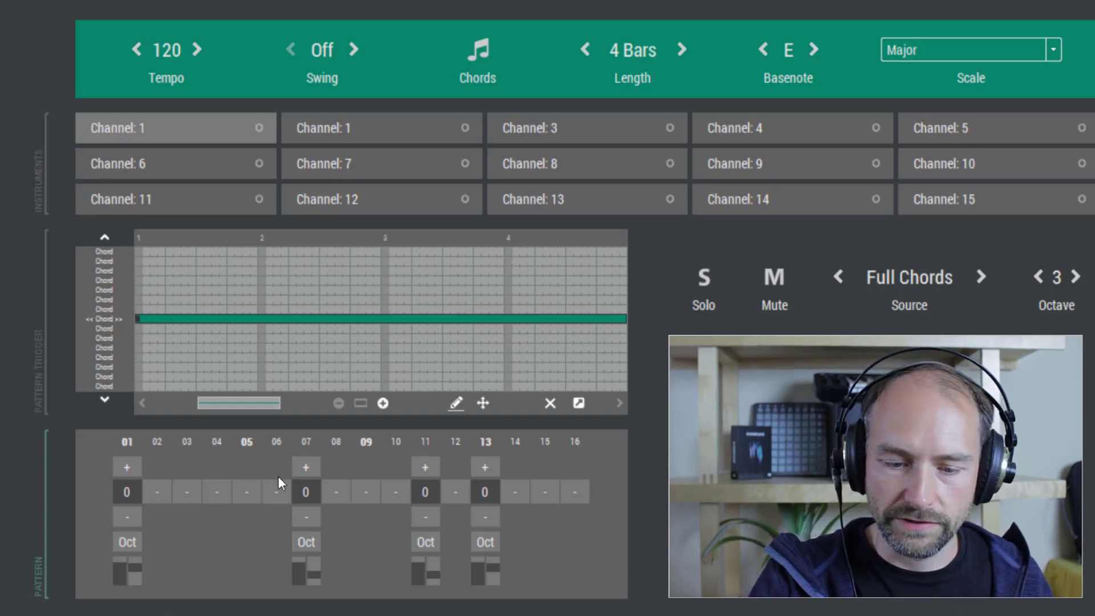
Add softer chord hits on steps 05 and 15 of the pattern and play it back
left_click(250, 497)
left_click(547, 494)
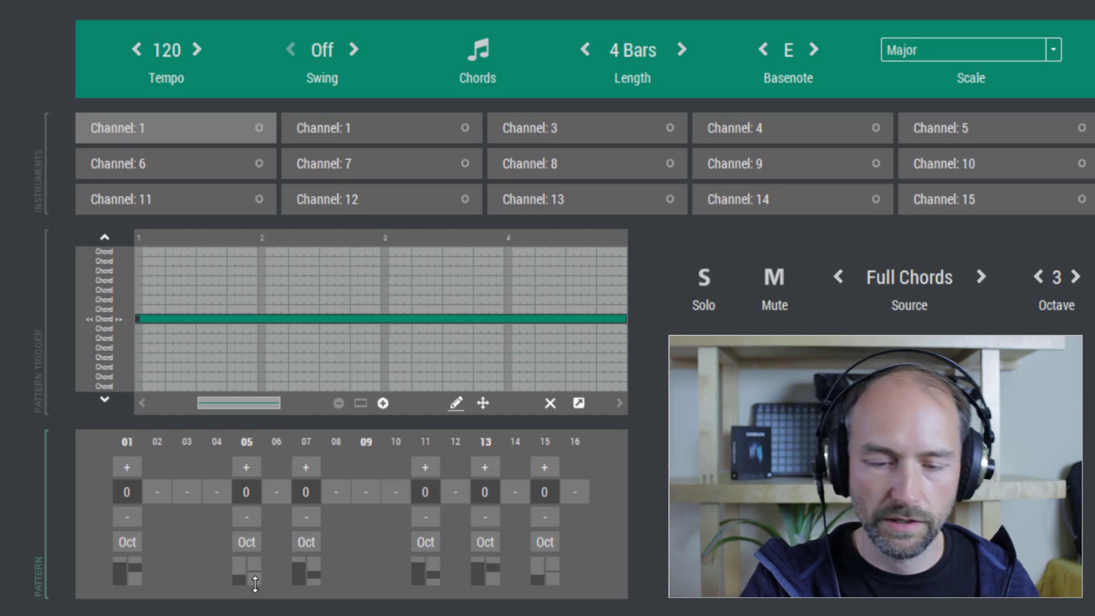
key("space")
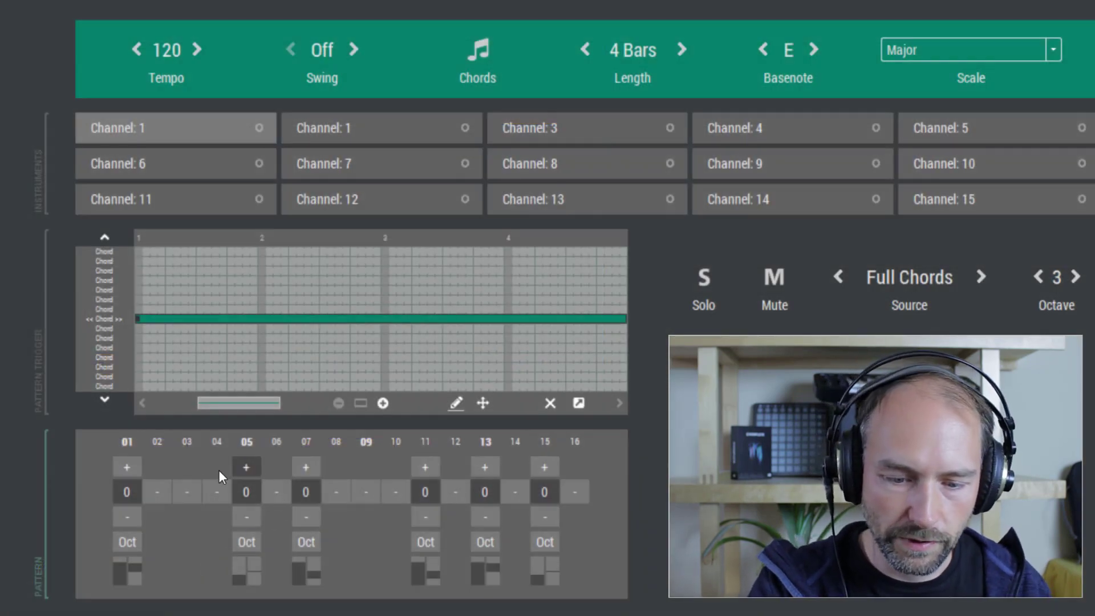
Set the chord values of steps 05 and 13 to -1 and play back the pattern
left_click(246, 468)
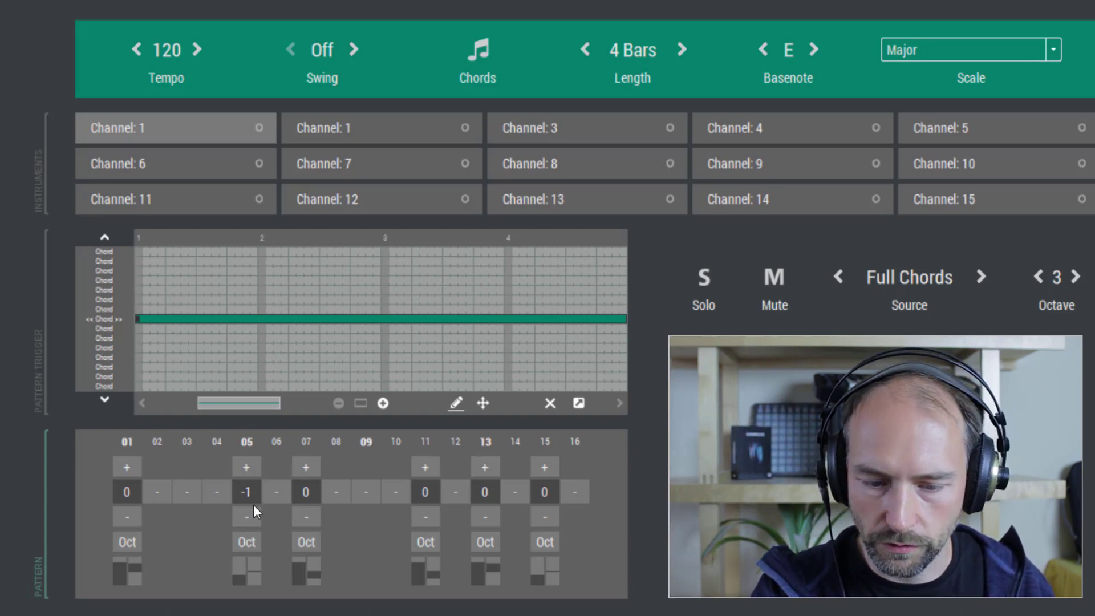
left_click(487, 520)
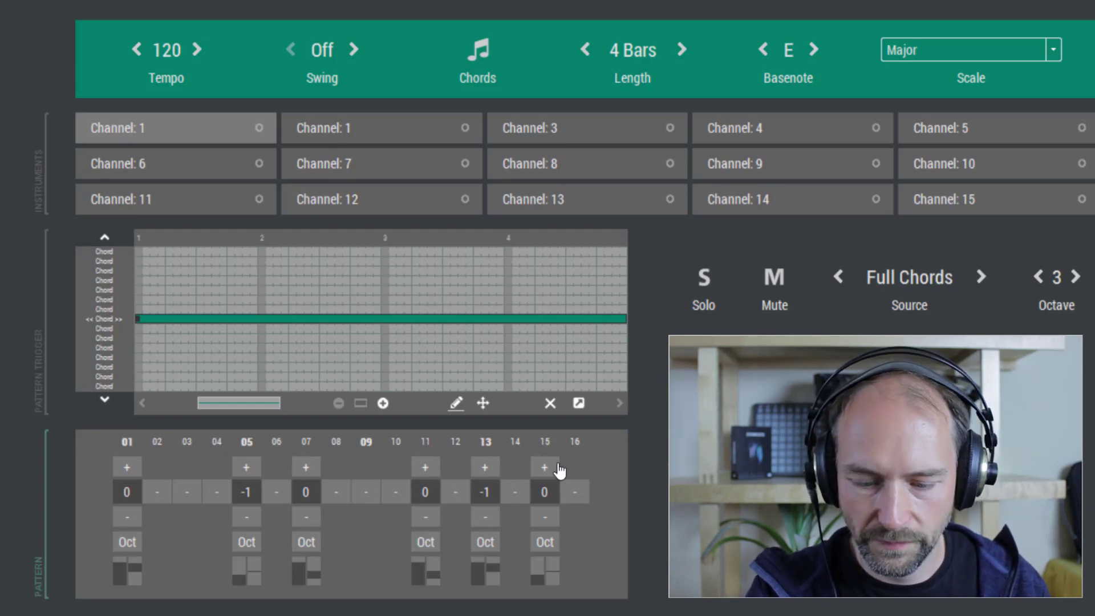
key("space")
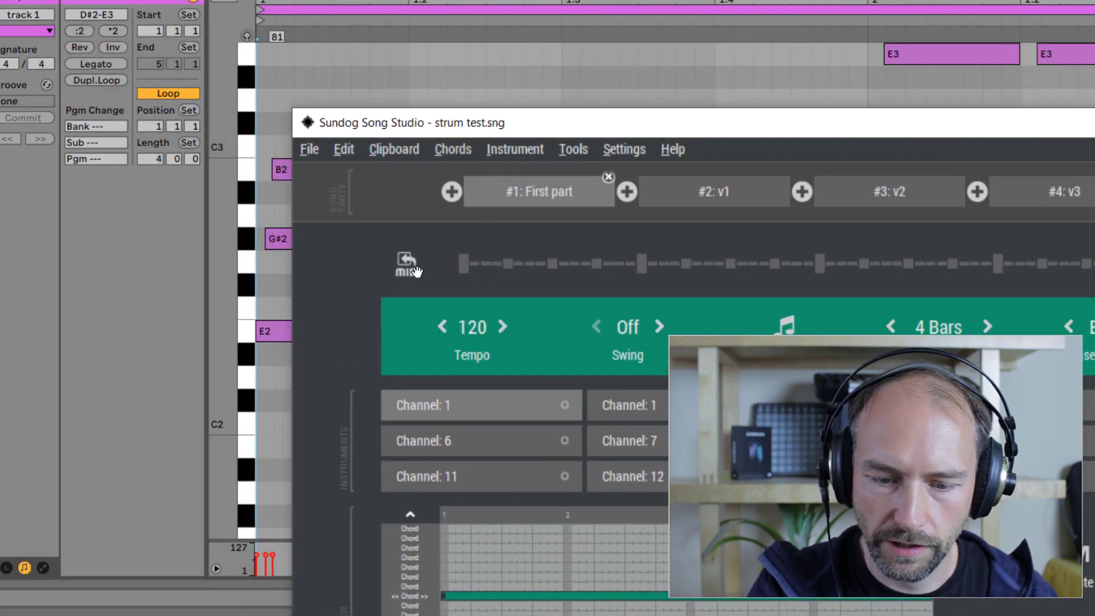
Export the updated strum pattern as MIDI into Ableton Live's third track and move the Sundog window back over it
left_click(406, 267)
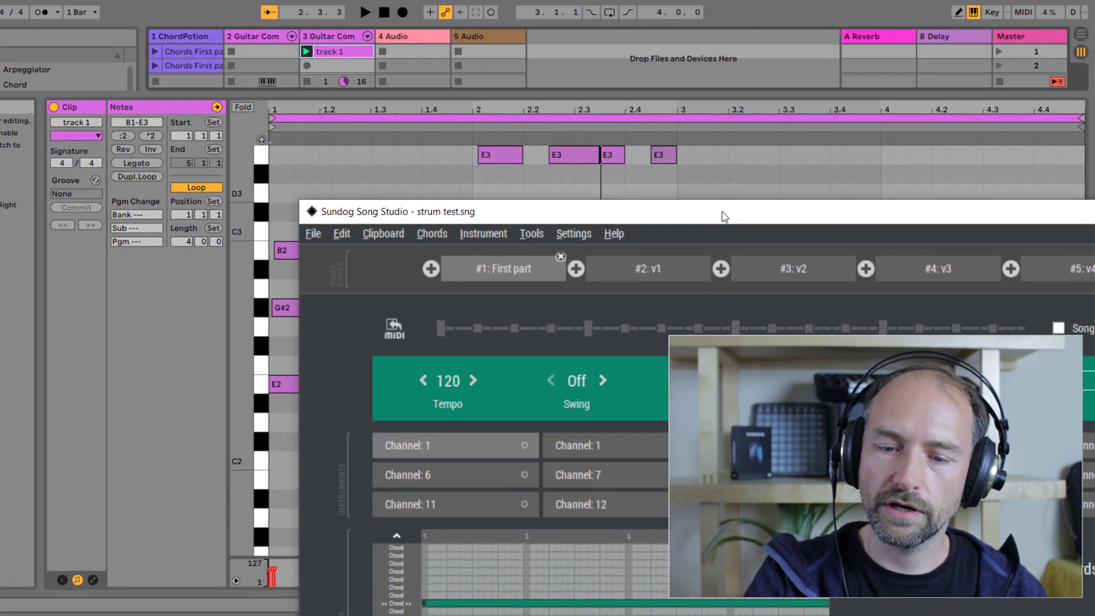
left_click_drag(730, 192, 520, 46)
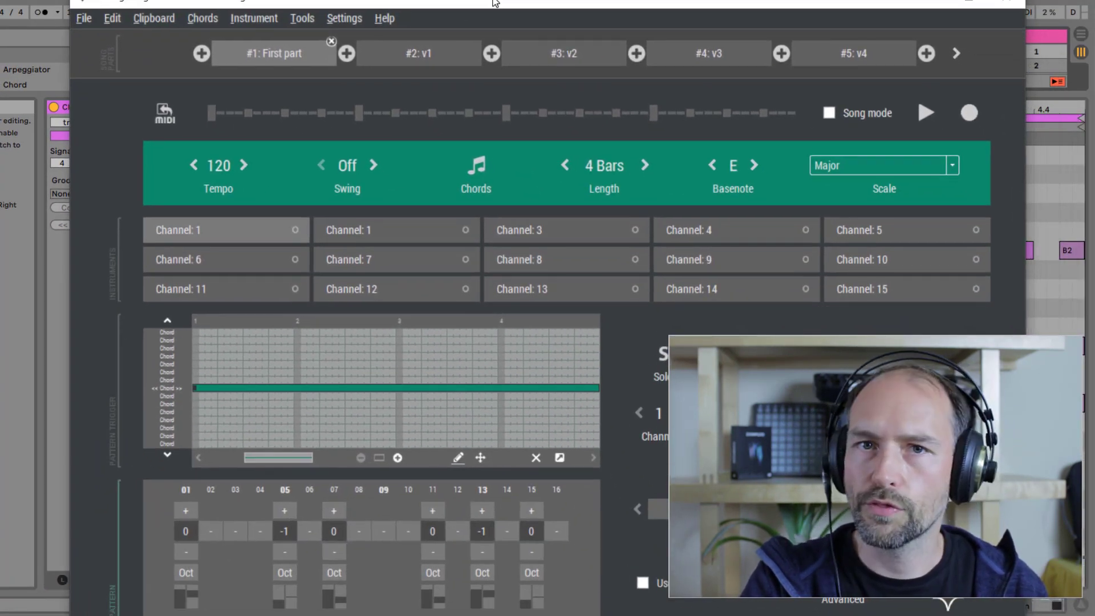
left_click_drag(494, 2, 493, 5)
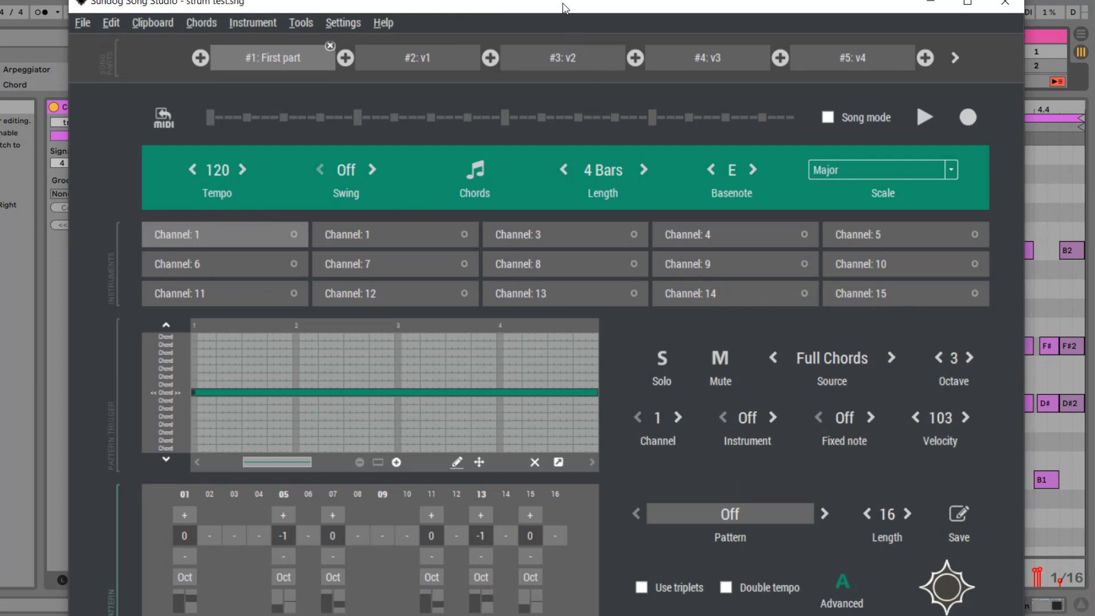
left_click_drag(564, 6, 547, 0)
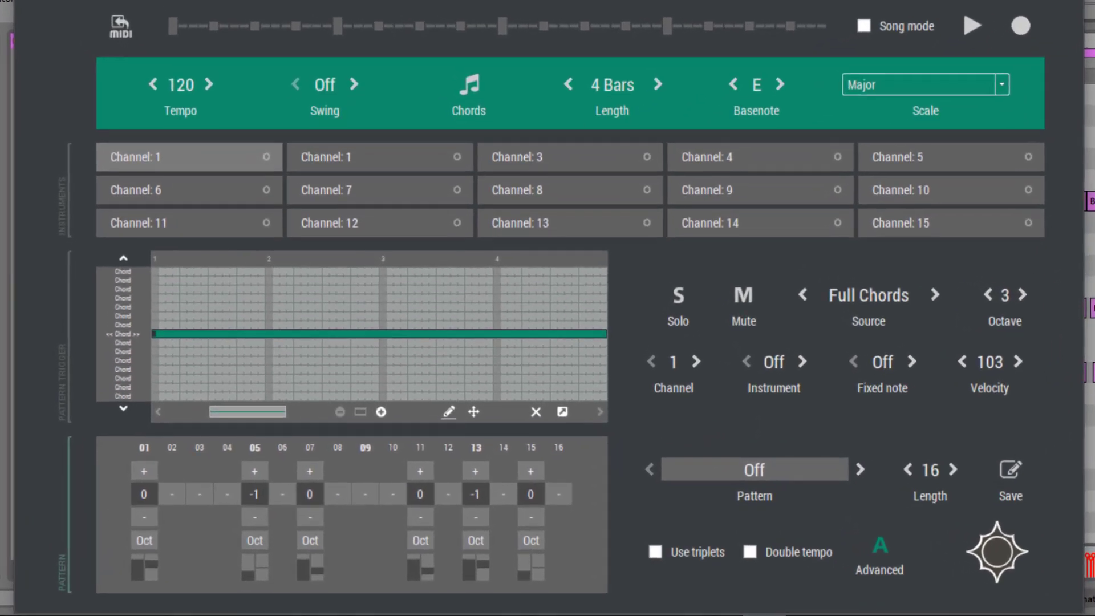
Place notes on steps 01, 05 and 13 of the second instrument, which uses Chord Notes as source, and solo it
left_click(410, 155)
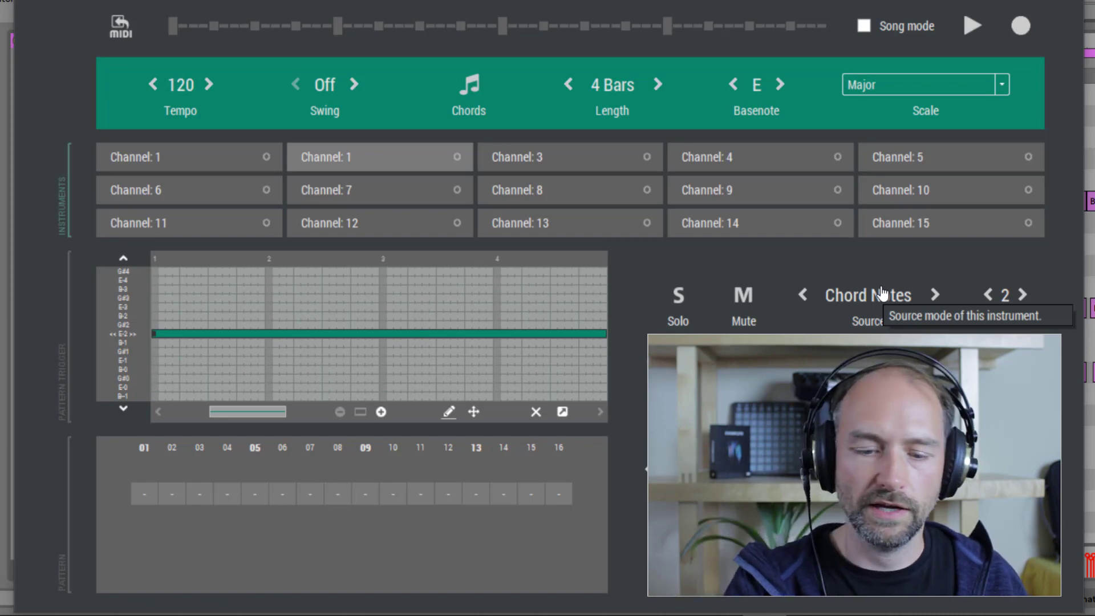
left_click(146, 495)
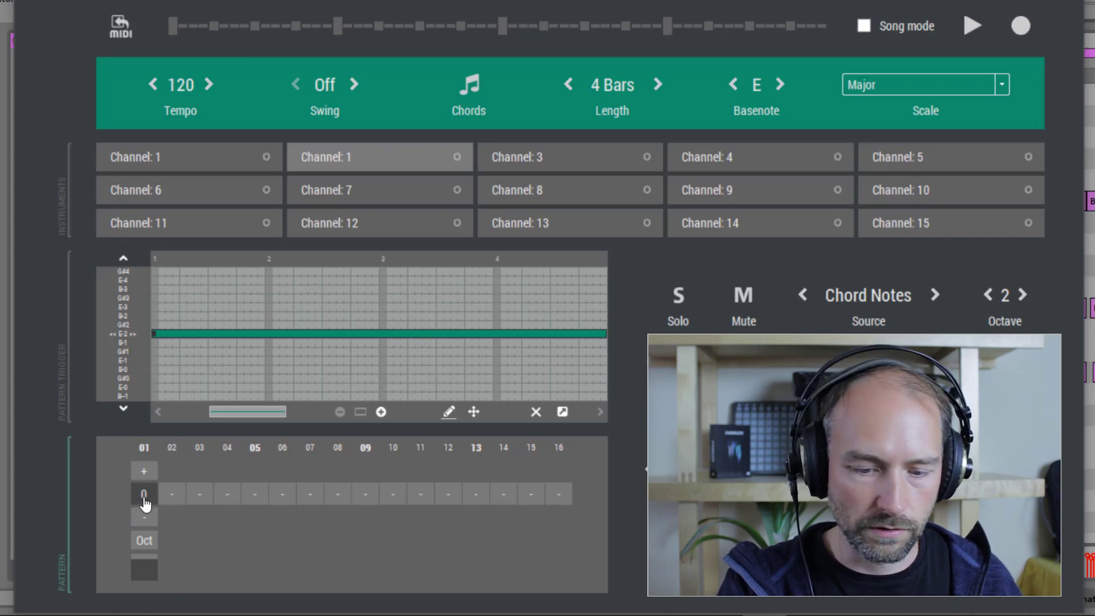
left_click(257, 494)
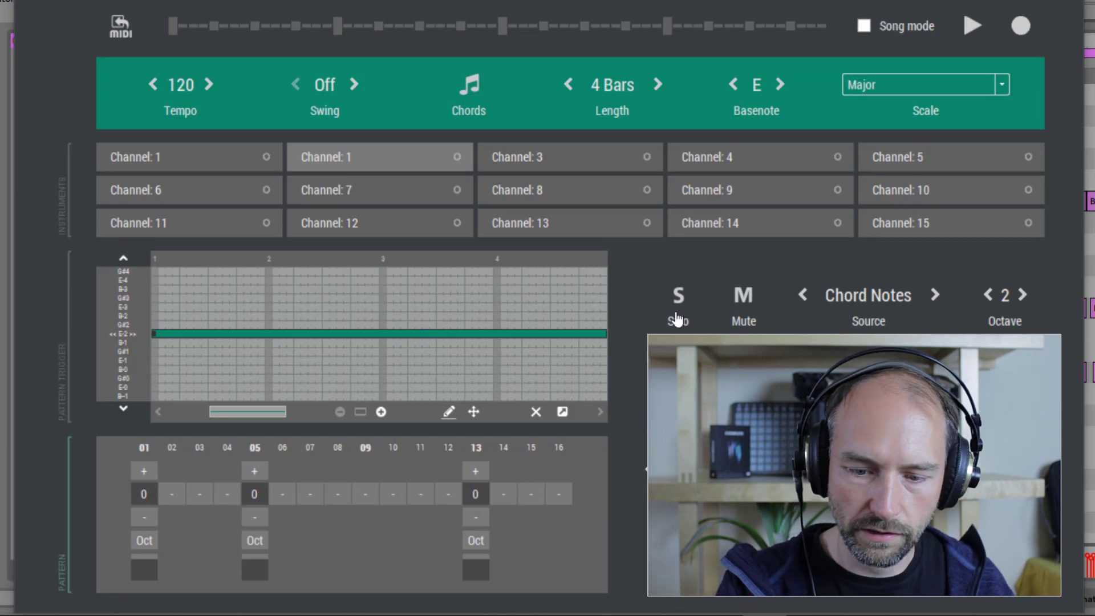
left_click(678, 295)
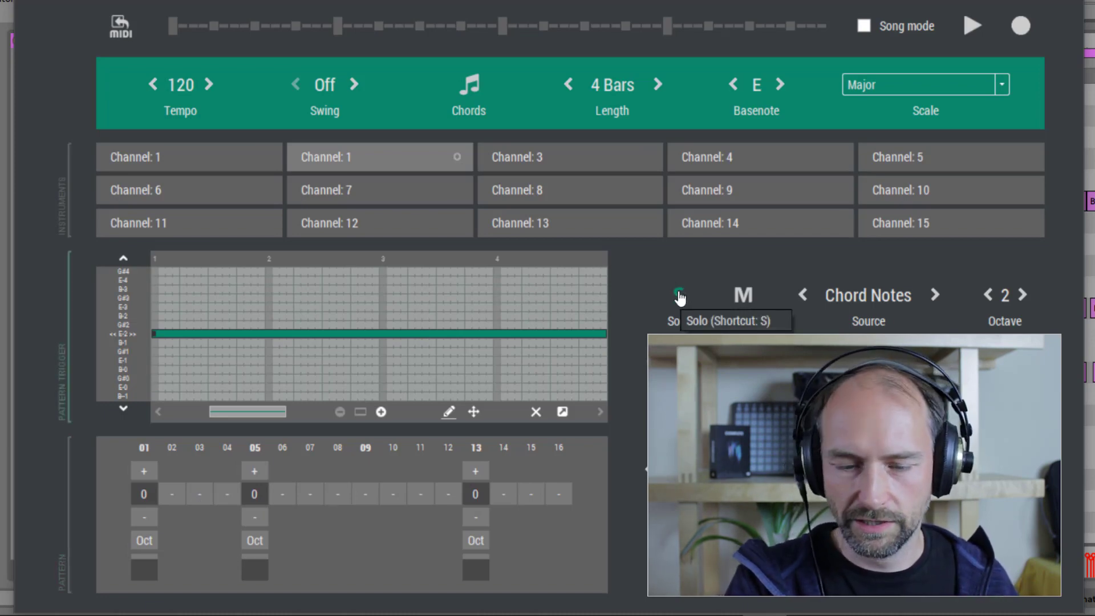
Play back the soloed second instrument, turn its solo off, and play the first and second instruments together
key("space")
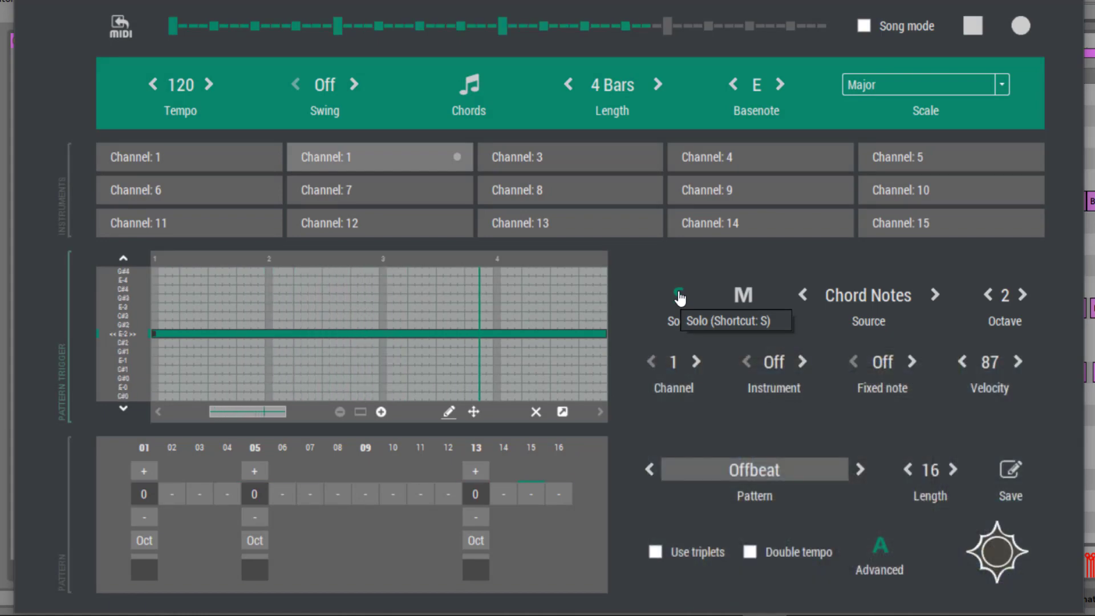
key("space")
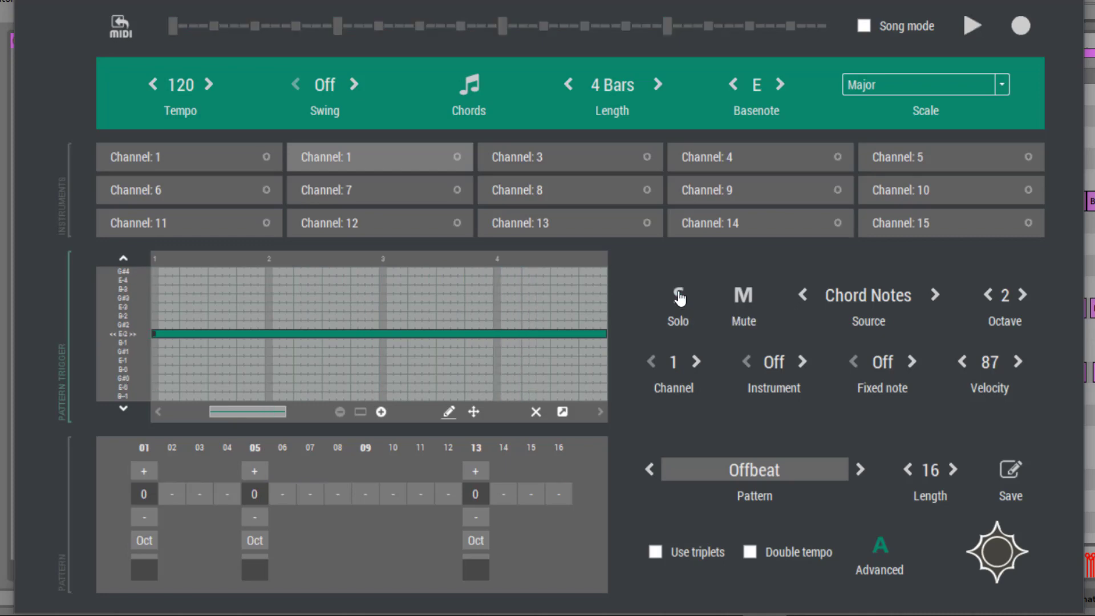
left_click(194, 164)
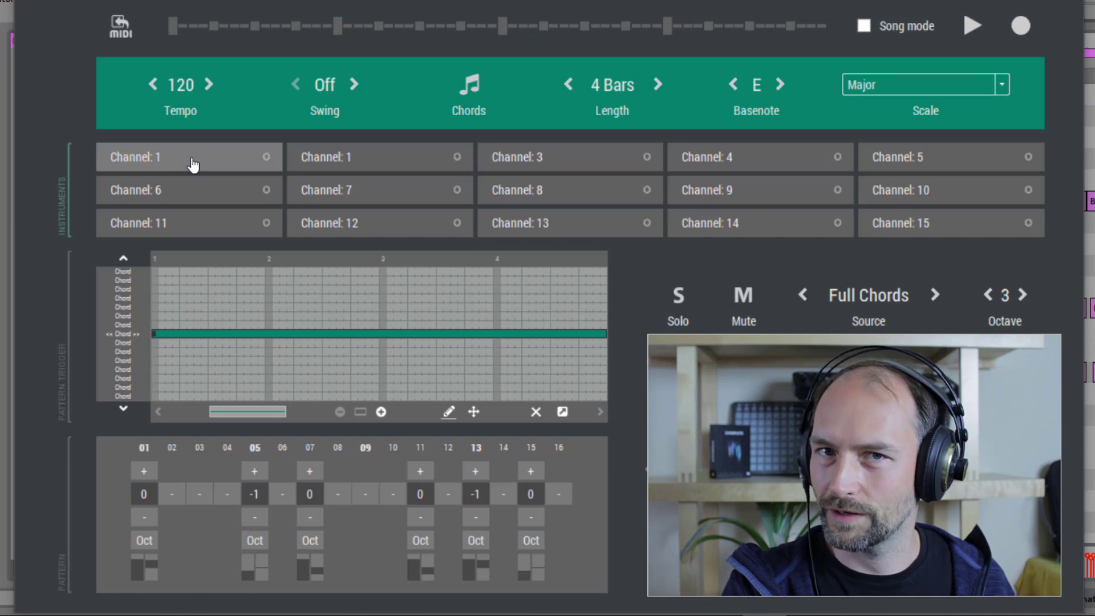
key("space")
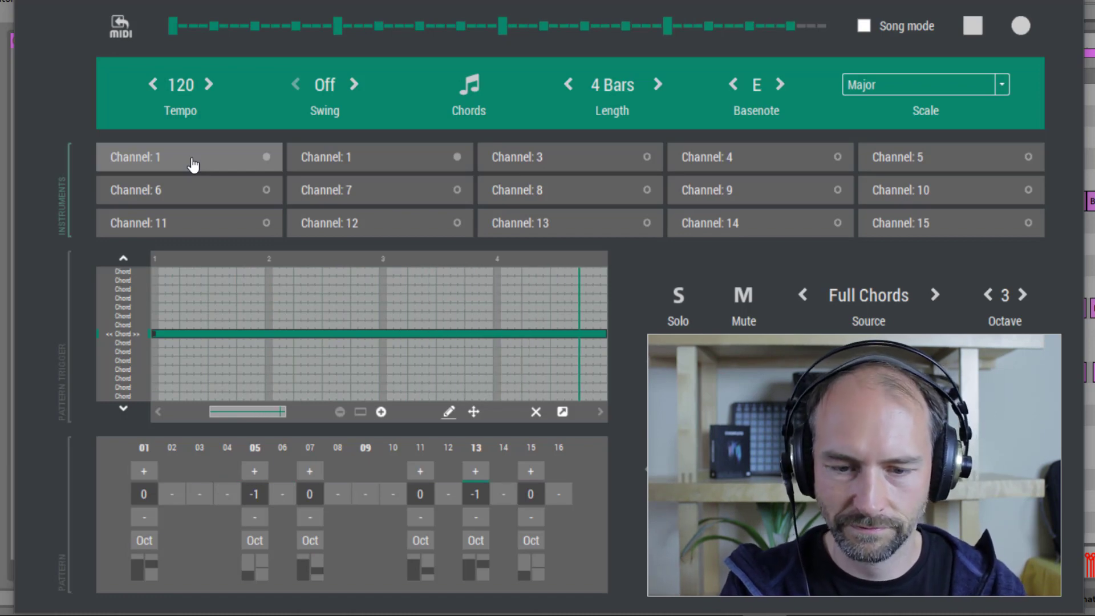
key("space")
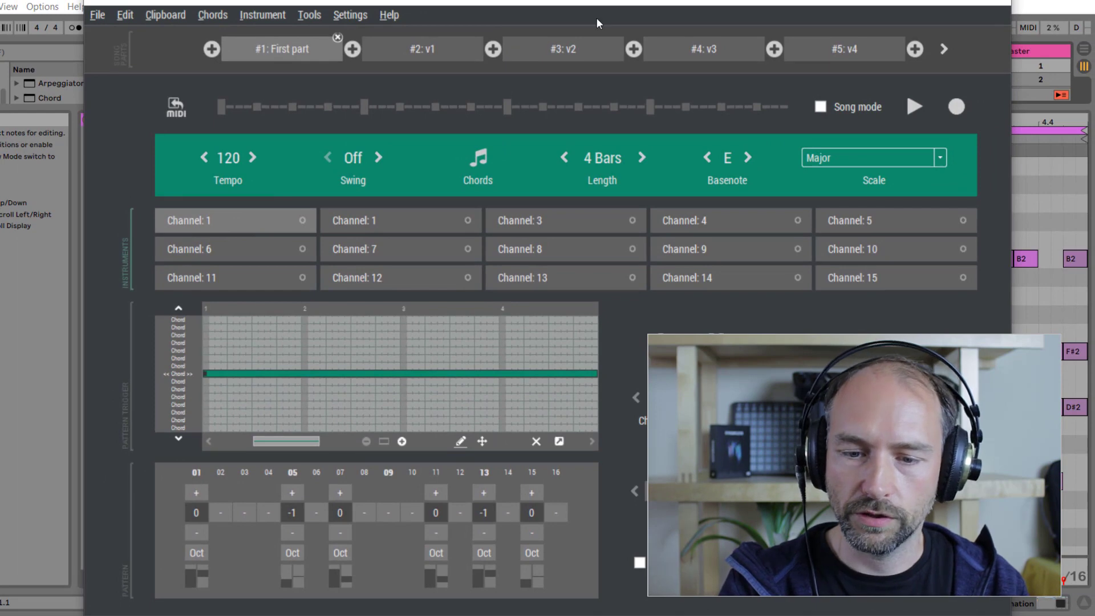
Play back the strum pattern variation in song part #3 (v2) and open song part #4 (v3)
left_click(578, 48)
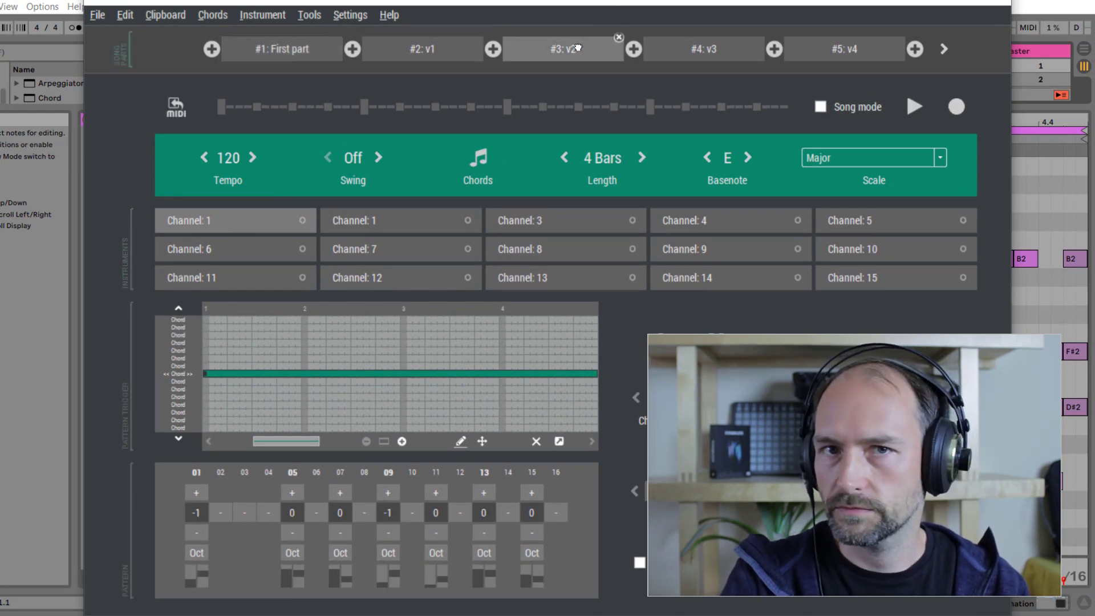
key("space")
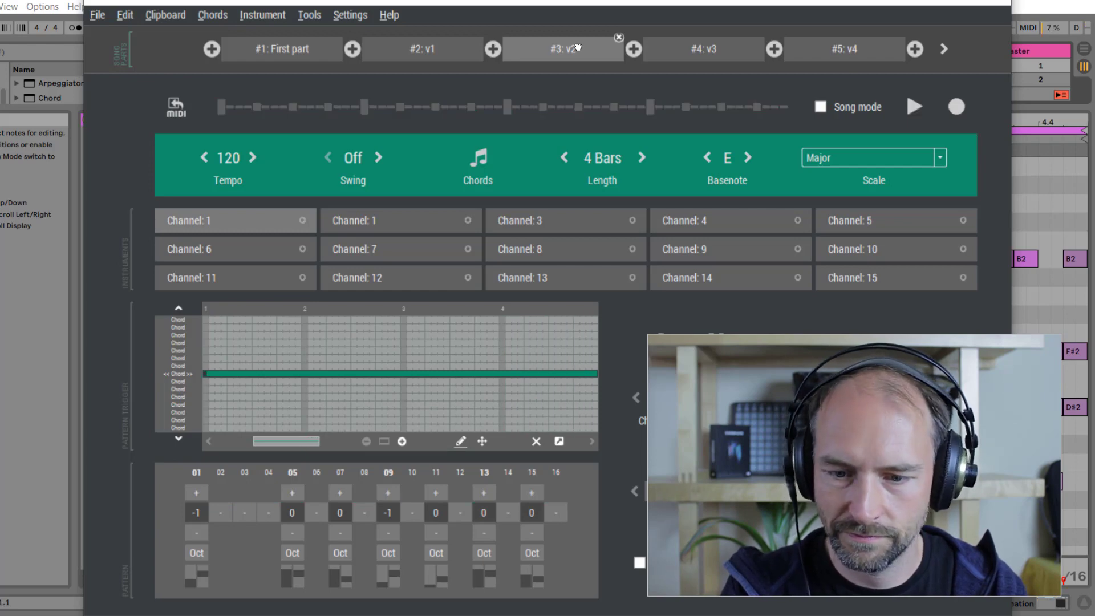
left_click(727, 50)
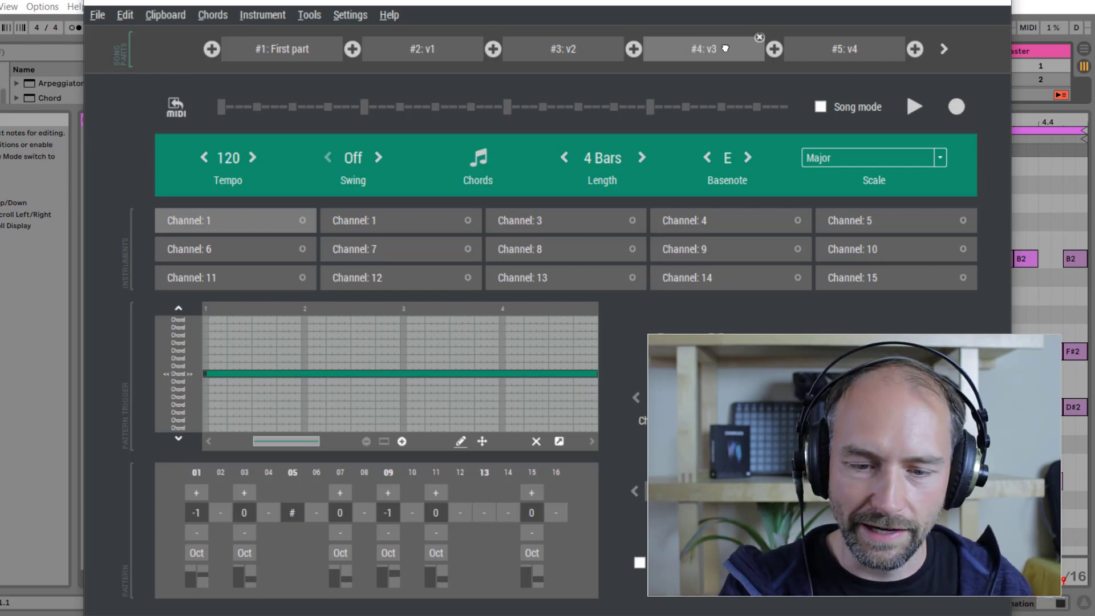
Return to song part #1 (First part) and play back its strum pattern with both instruments
left_click(297, 48)
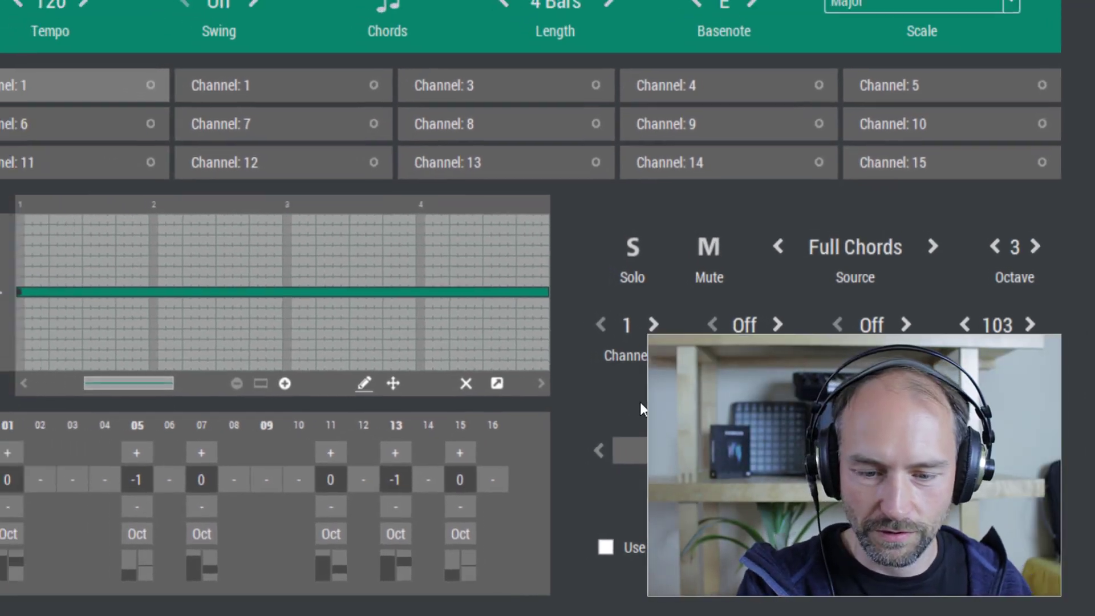
key("space")
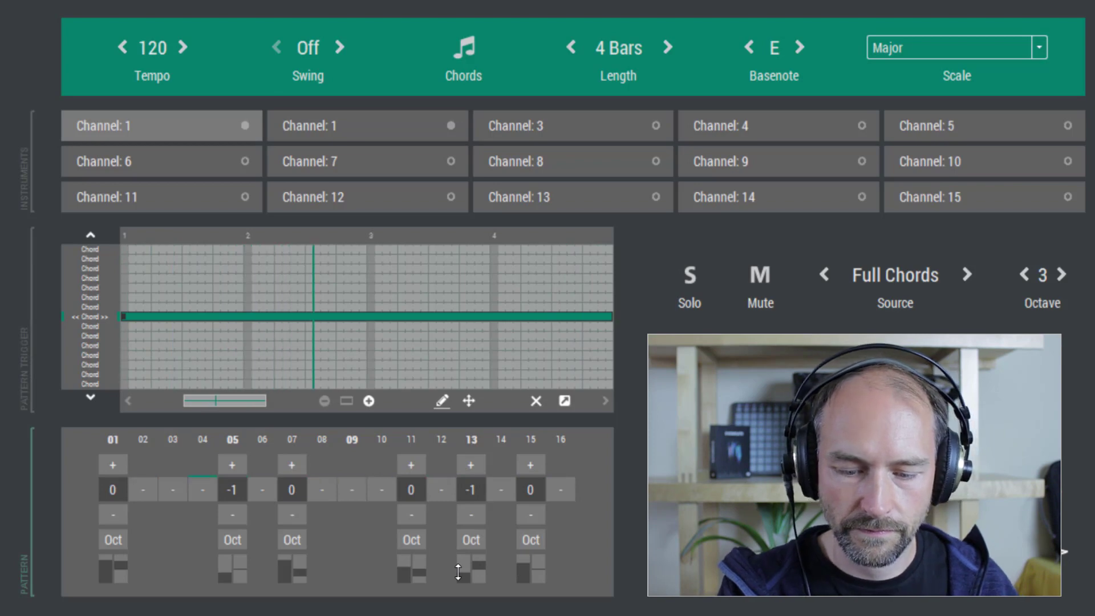
key("space")
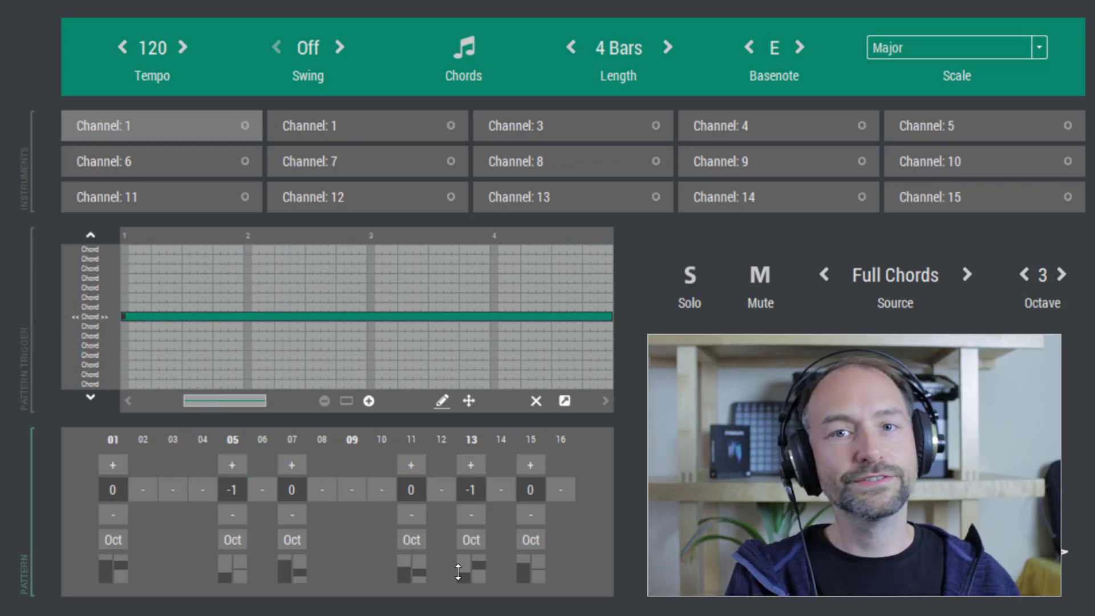